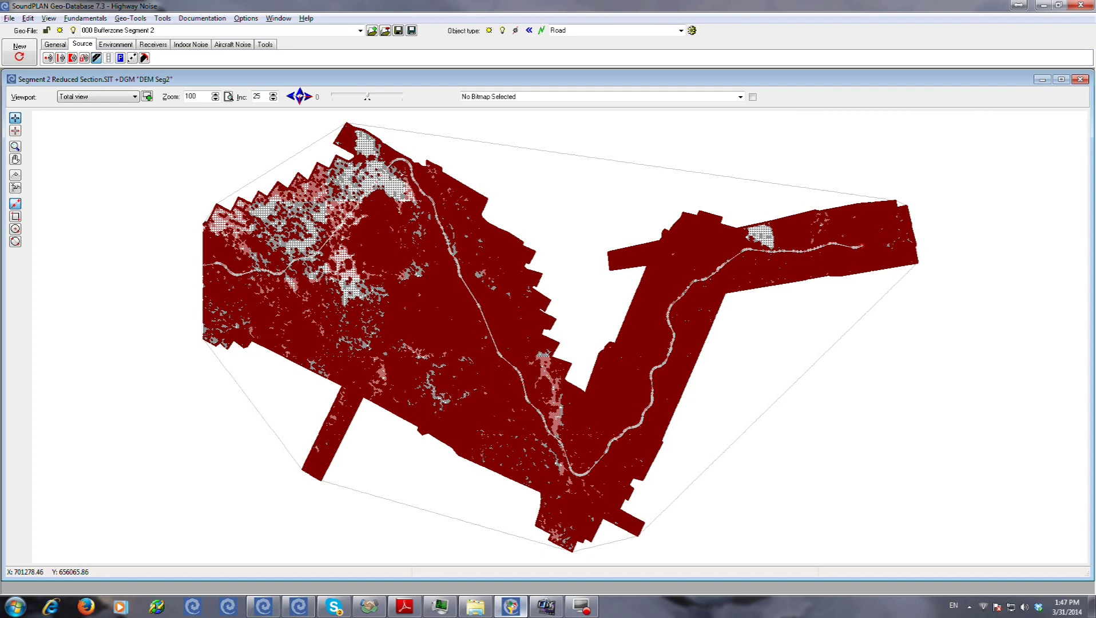
# Step: Open the View menu for the Segment 2 site map
pyautogui.click(49, 18)
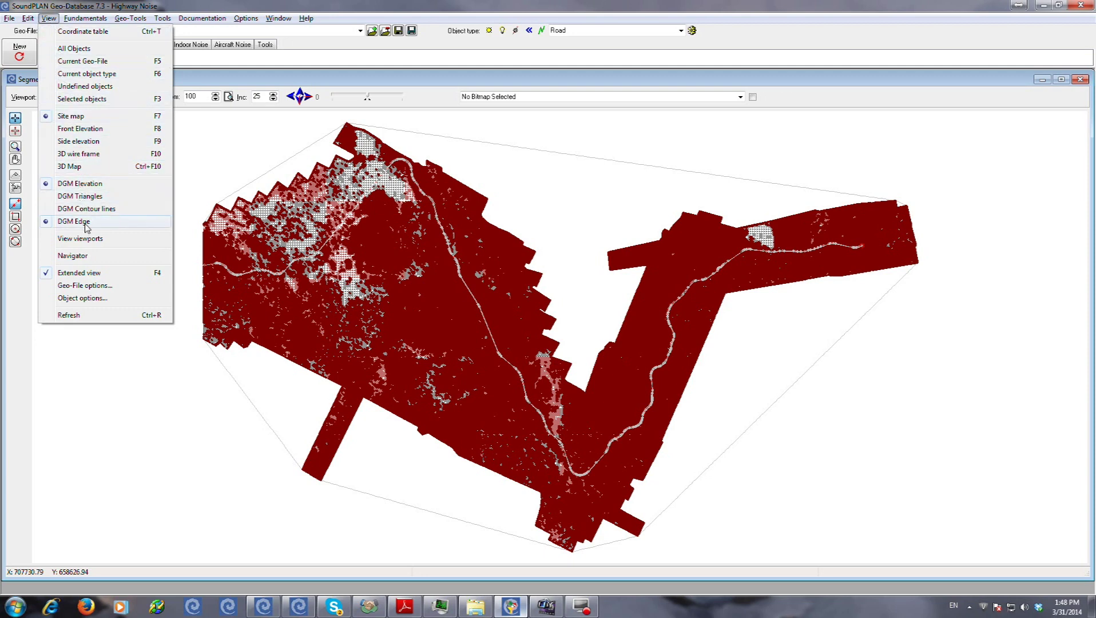
# Step: Show the DEM Seg2 terrain as a 3D map and orbit it to follow the winding road
pyautogui.click(85, 168)
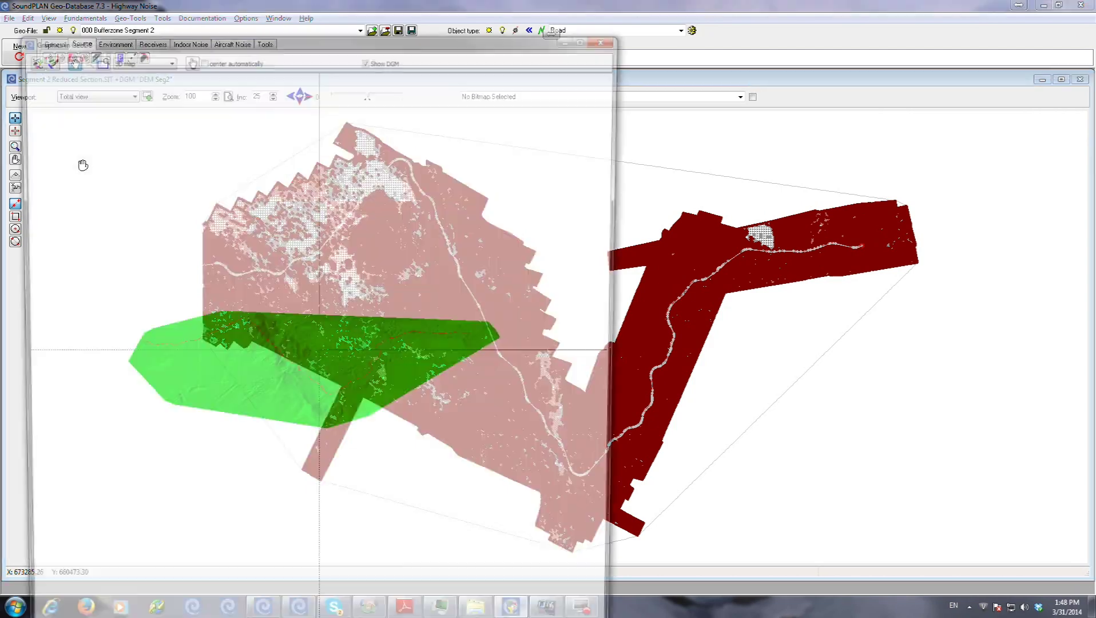
pyautogui.moveTo(289, 386); pyautogui.dragTo(325, 303)
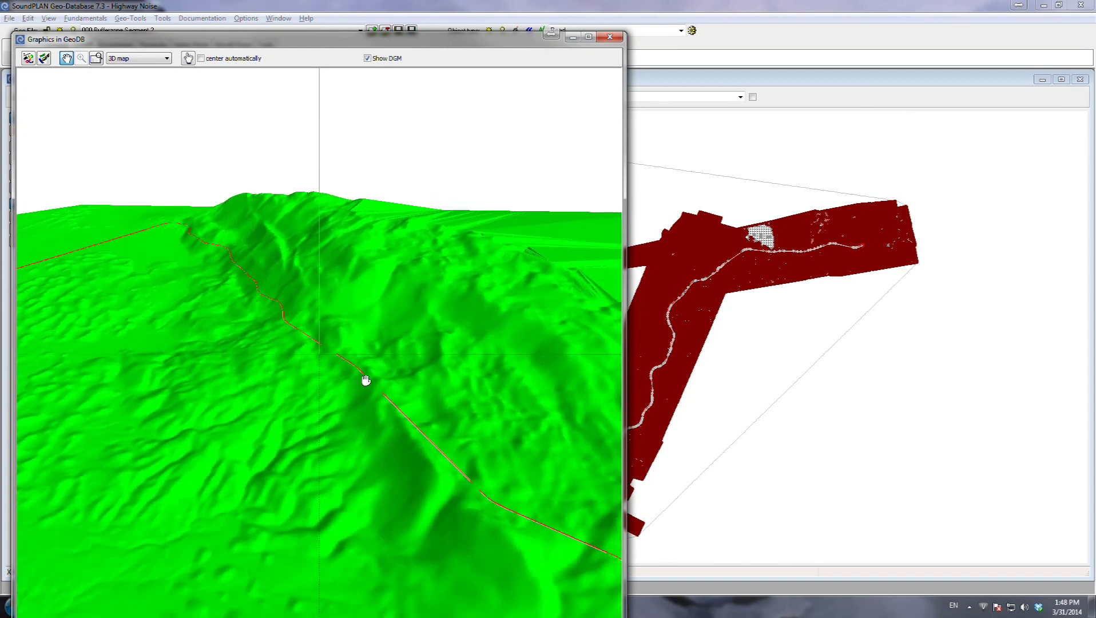
pyautogui.moveTo(472, 475); pyautogui.dragTo(356, 327)
pyautogui.moveTo(441, 528); pyautogui.dragTo(377, 441)
pyautogui.moveTo(495, 488); pyautogui.dragTo(357, 404)
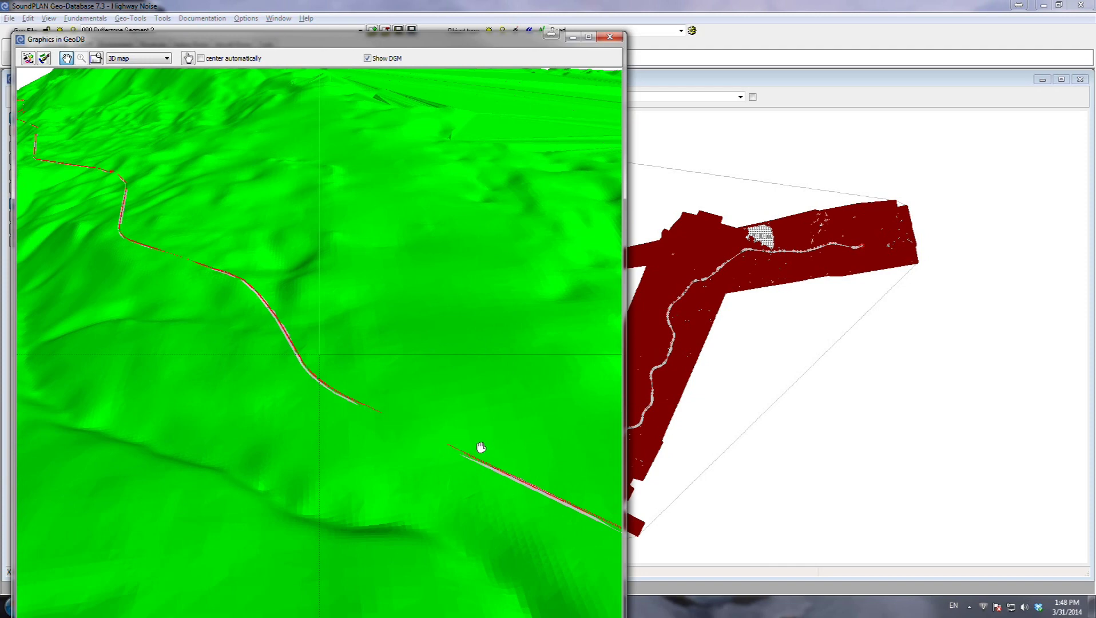
pyautogui.moveTo(452, 450); pyautogui.dragTo(313, 311)
pyautogui.moveTo(371, 454); pyautogui.dragTo(341, 338)
pyautogui.moveTo(489, 481)
pyautogui.mouseDown()
pyautogui.moveTo(331, 481)
pyautogui.moveTo(443, 379)
pyautogui.mouseUp()
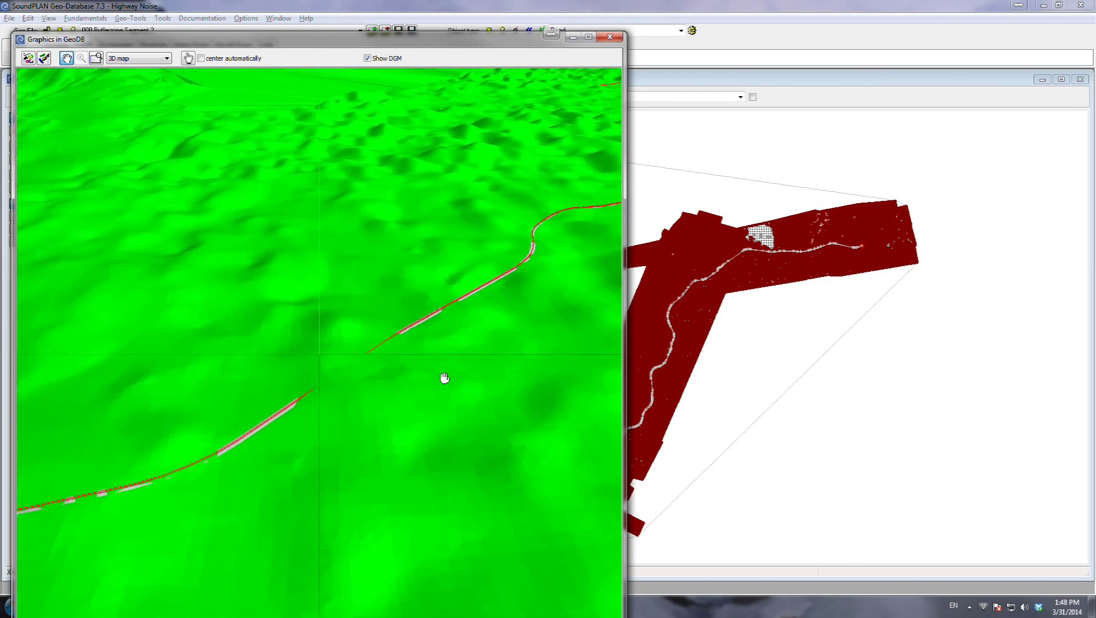
pyautogui.moveTo(516, 263); pyautogui.dragTo(404, 421)
pyautogui.moveTo(591, 262); pyautogui.dragTo(374, 401)
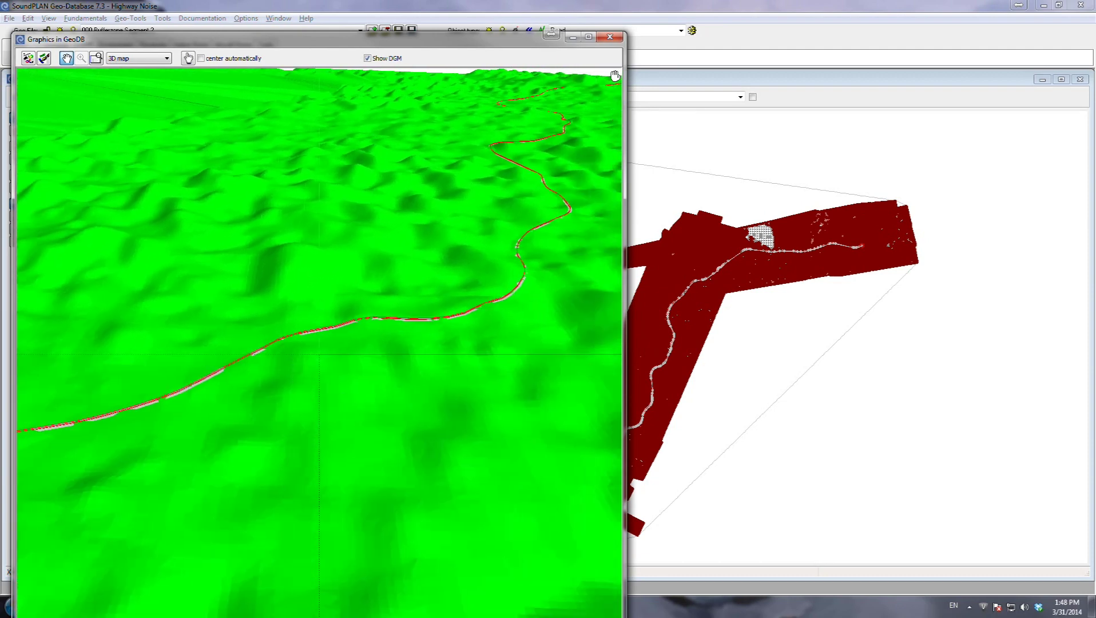
# Step: Close the 3D graphics window and unload the DEM Seg2 terrain model from the map
pyautogui.click(610, 38)
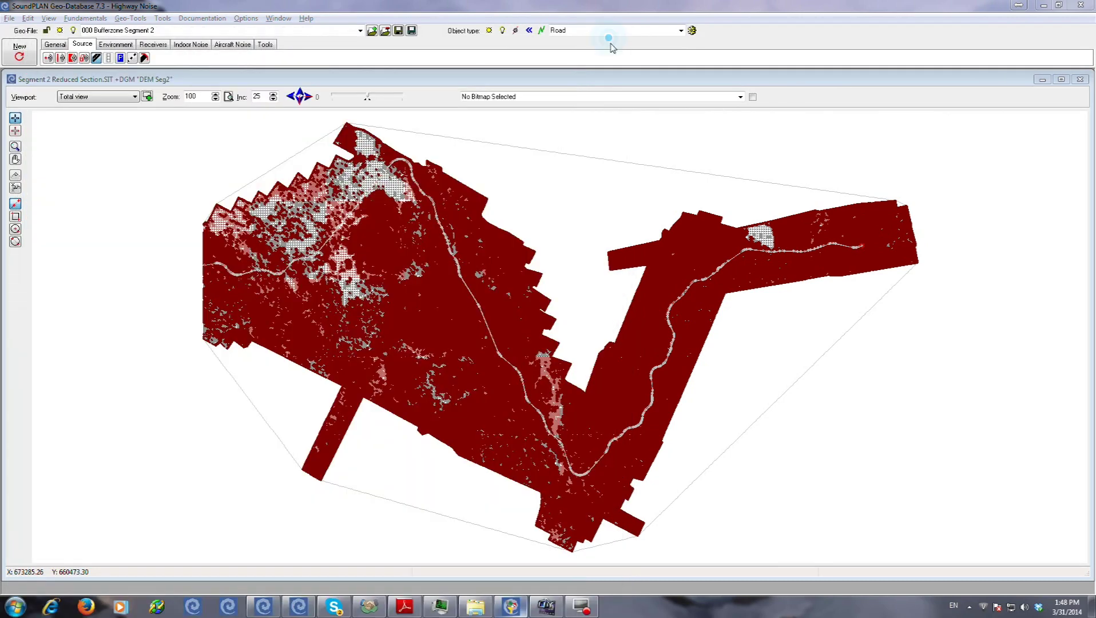
pyautogui.click(85, 18)
pyautogui.moveTo(88, 43)
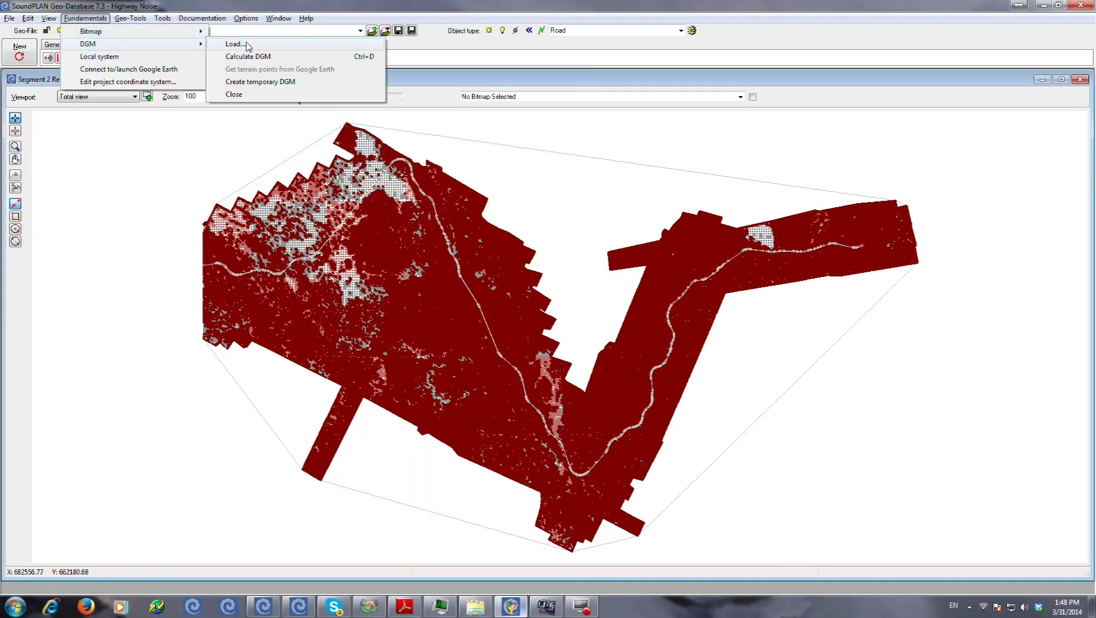
pyautogui.click(234, 94)
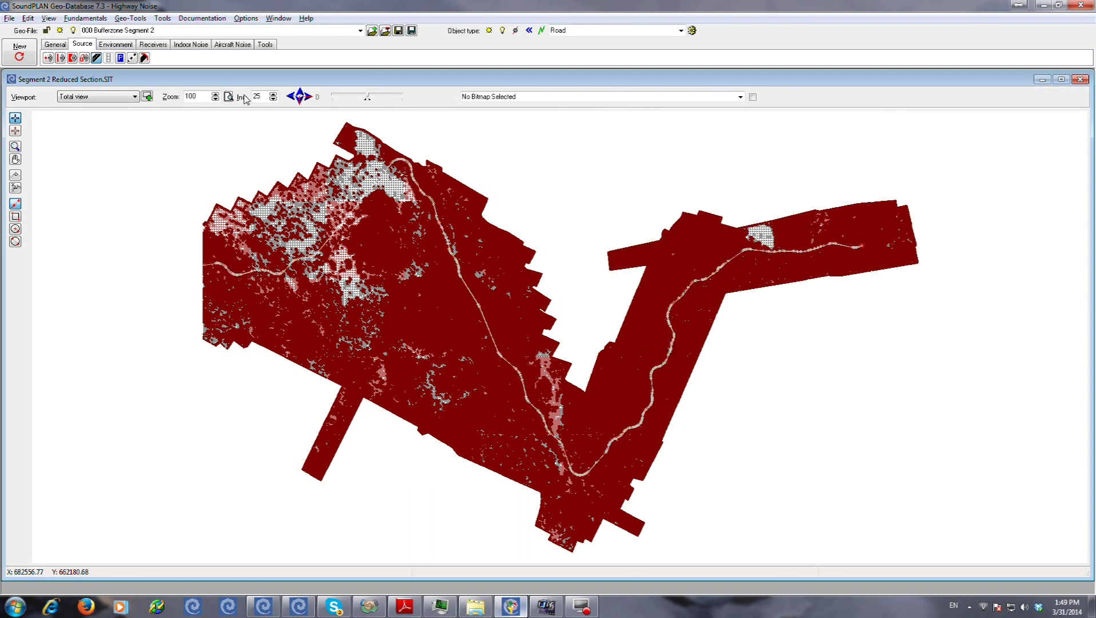
pyautogui.click(154, 30)
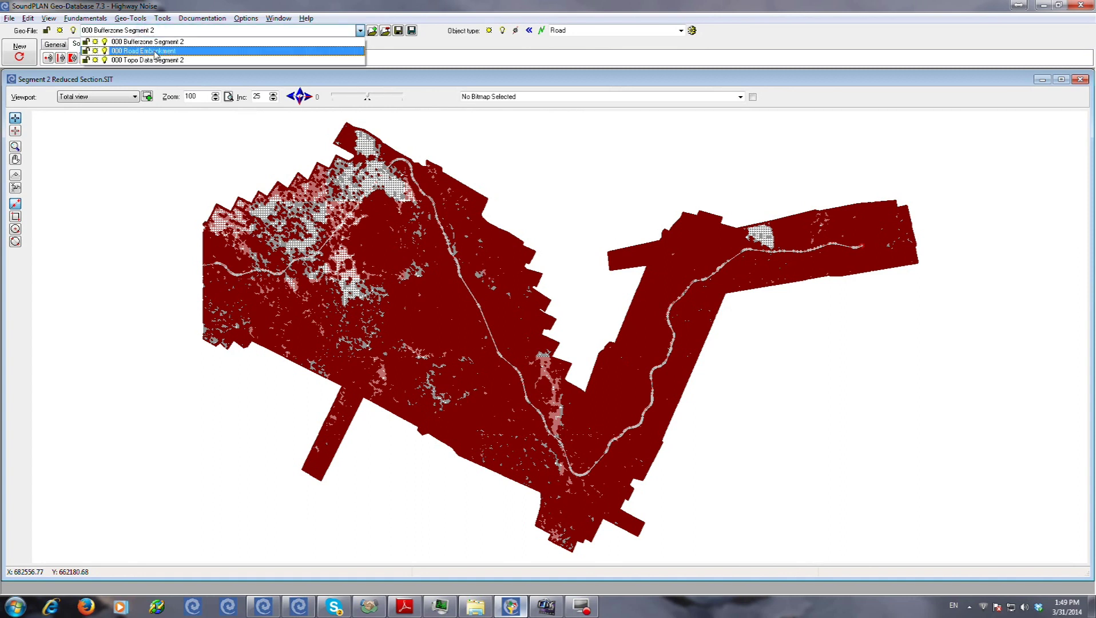
# Step: Select 000 Road Embankment as the current geo-file
pyautogui.click(154, 52)
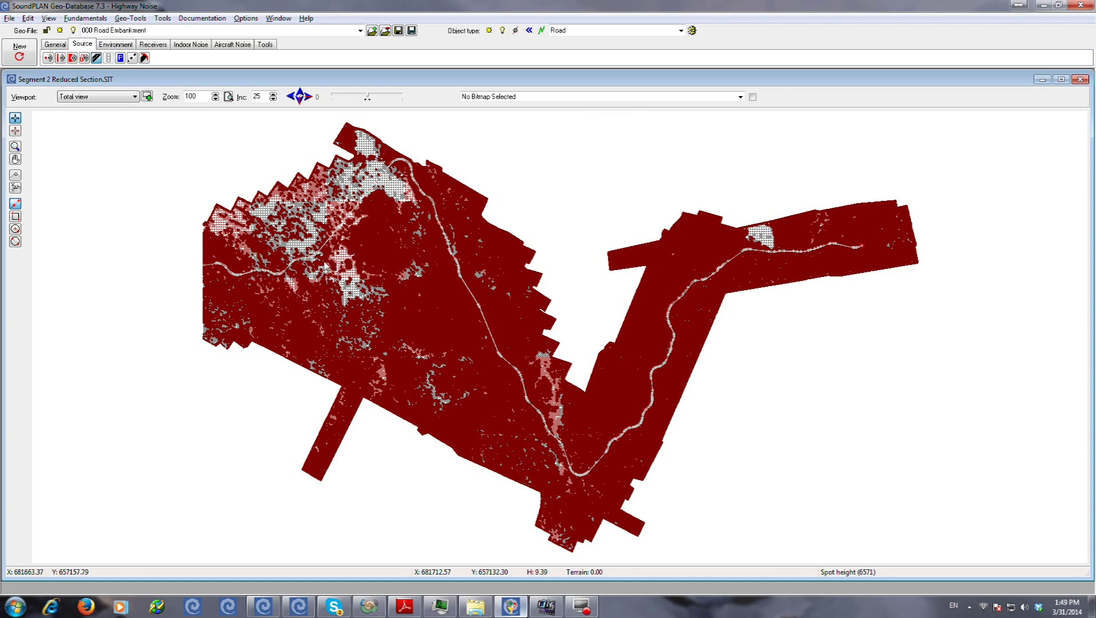
# Step: Zoom in near the top of the map, select the road line, then zoom back out
pyautogui.click(15, 146)
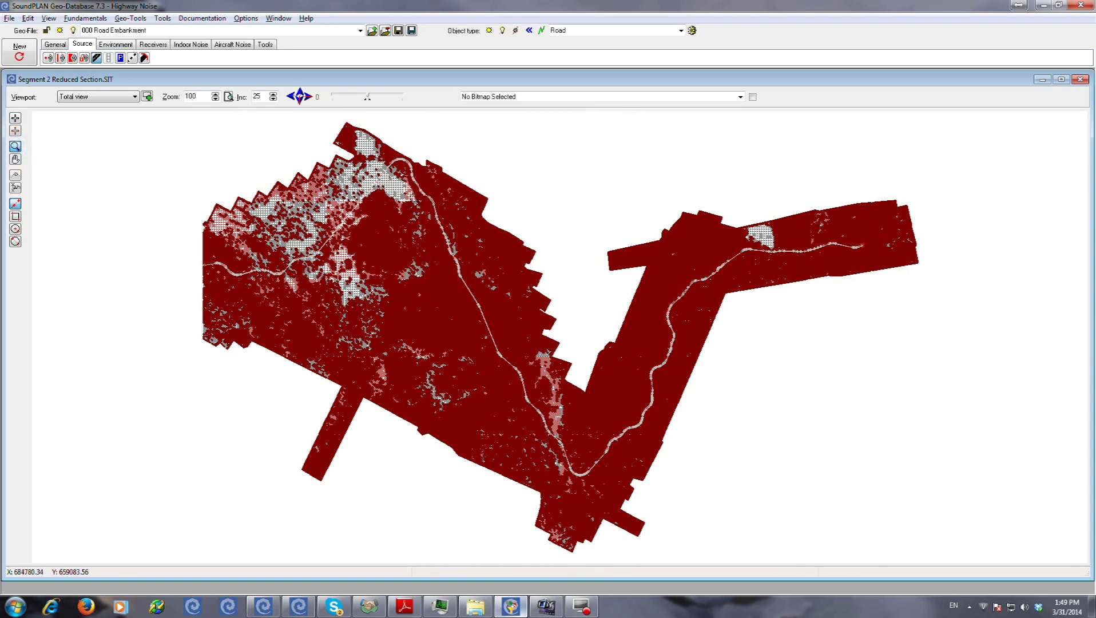
pyautogui.moveTo(375, 139); pyautogui.dragTo(419, 168)
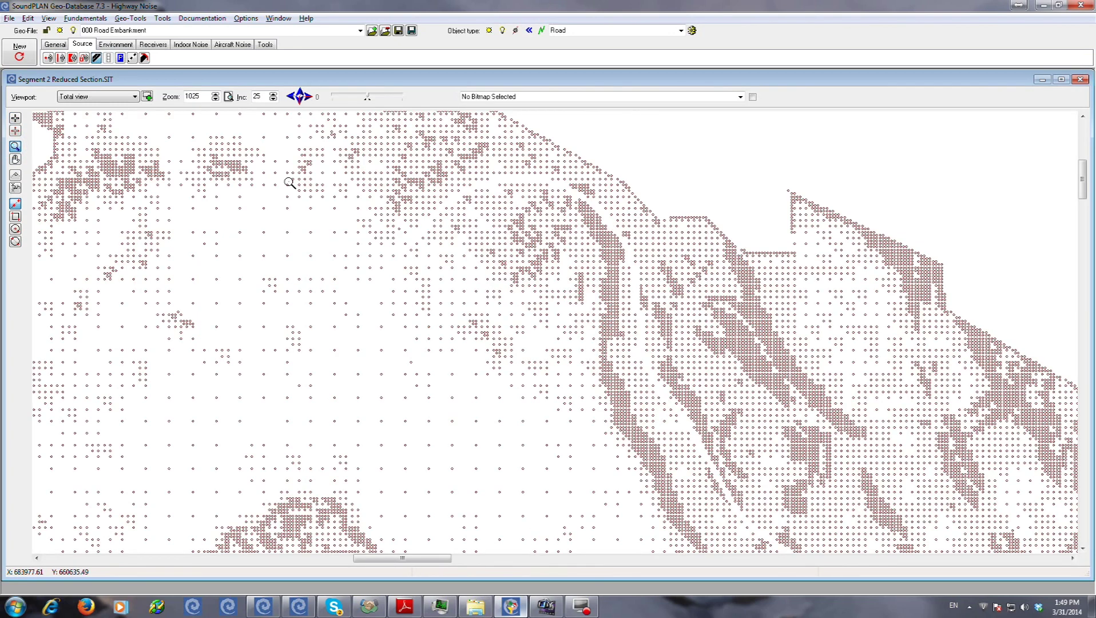
pyautogui.click(15, 118)
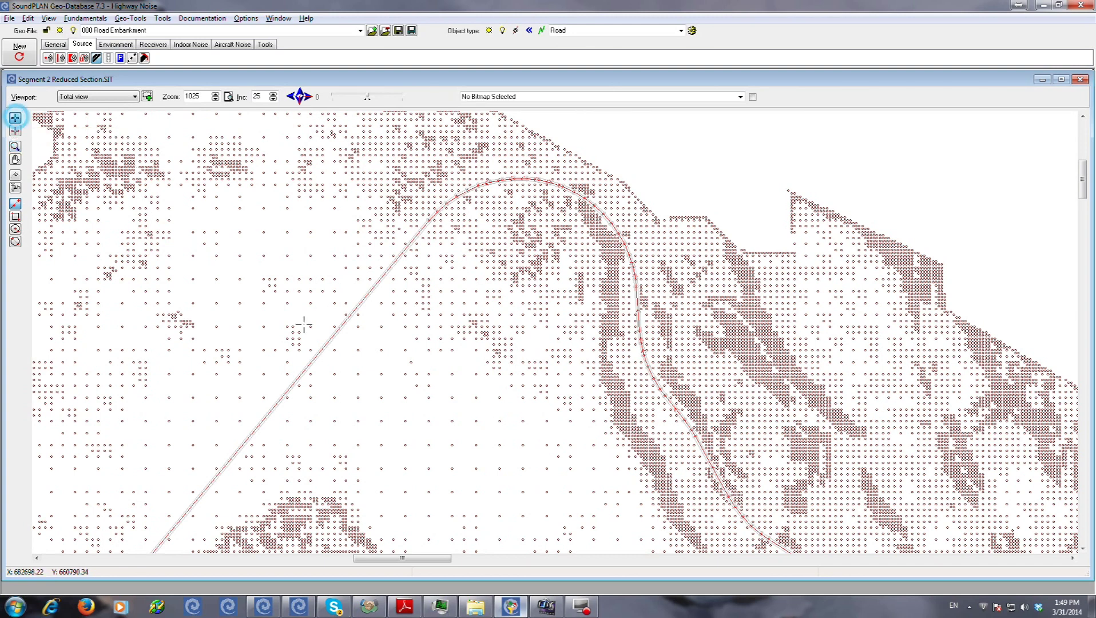
pyautogui.click(425, 220)
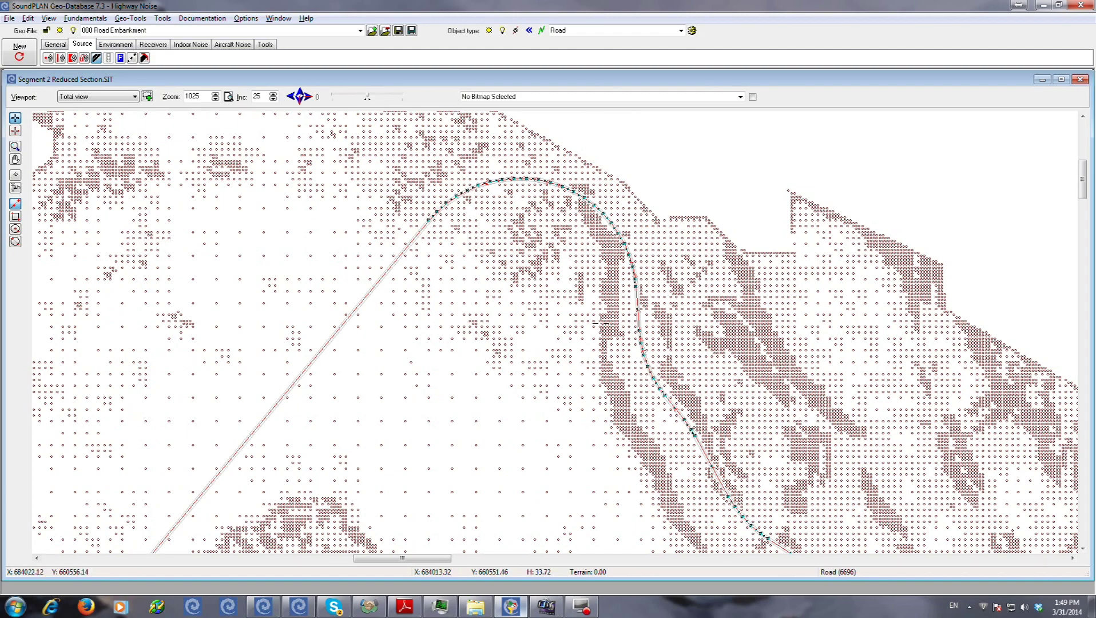
pyautogui.scroll(-3, 628, 384)
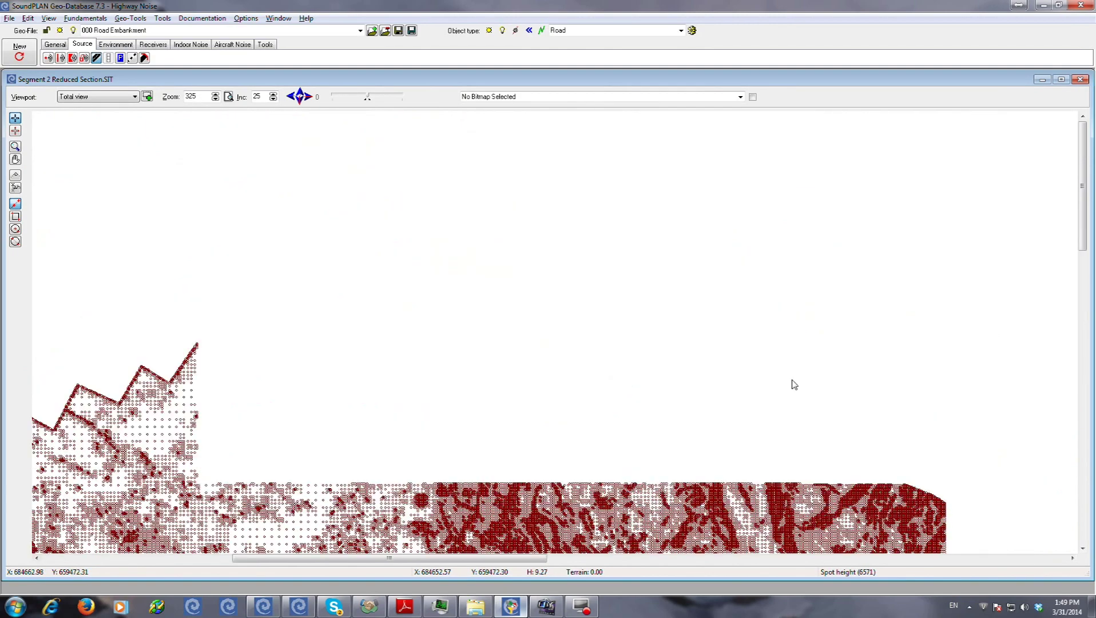
pyautogui.moveTo(1081, 195); pyautogui.dragTo(1083, 255)
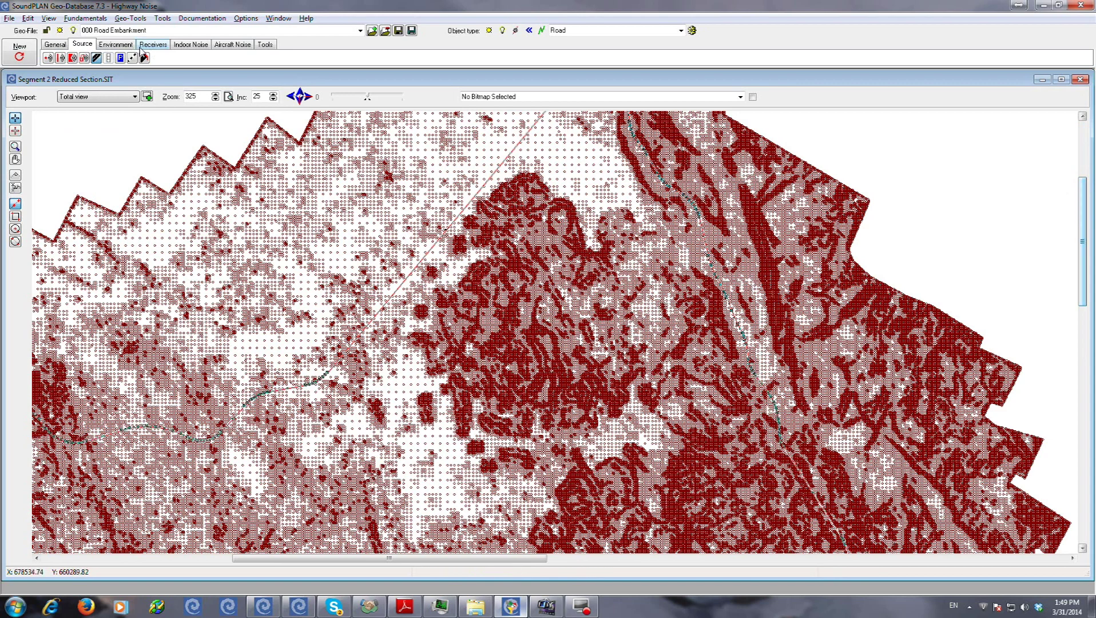
pyautogui.click(122, 19)
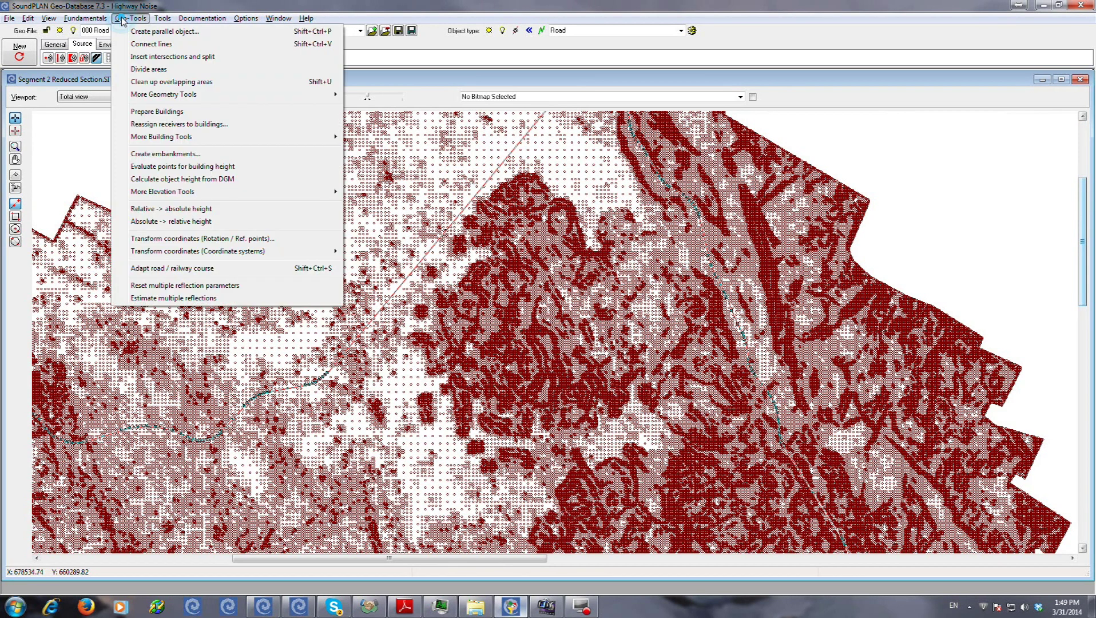
# Step: Create embankments with 1:2.0 cutting and berm slopes and 3.00 m road-edge distance on both sides
pyautogui.click(183, 154)
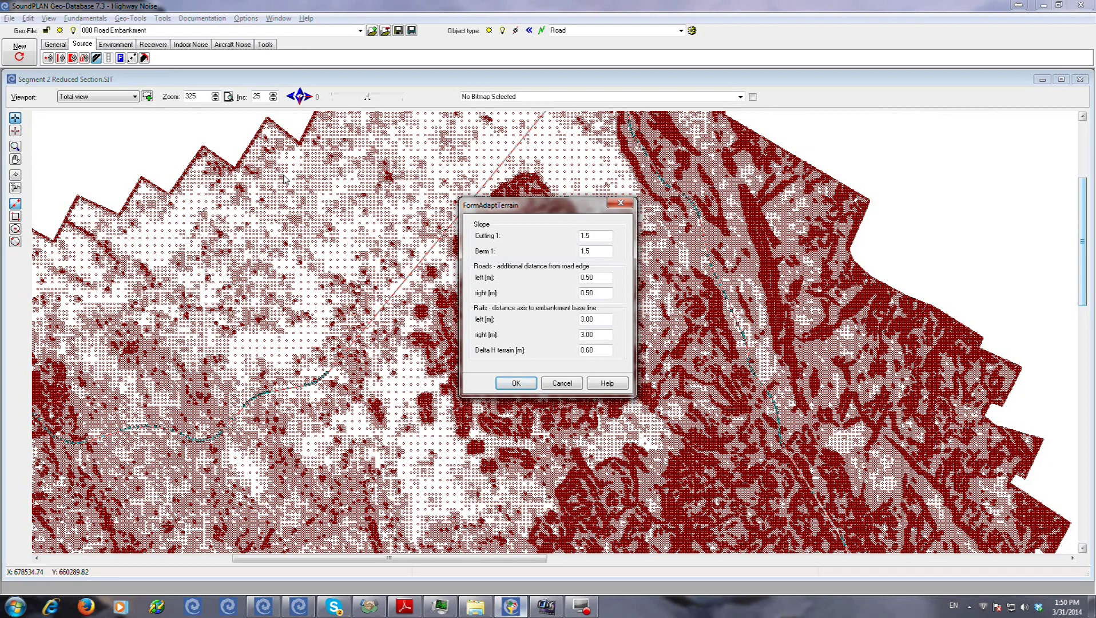
pyautogui.moveTo(595, 235); pyautogui.dragTo(564, 235)
pyautogui.write('2.0')
pyautogui.press('Tab')
pyautogui.write('2.0')
pyautogui.press('Tab')
pyautogui.write('3')
pyautogui.press('Tab')
pyautogui.write('3')
pyautogui.doubleClick(600, 320)
pyautogui.doubleClick(600, 335)
pyautogui.click(527, 385)
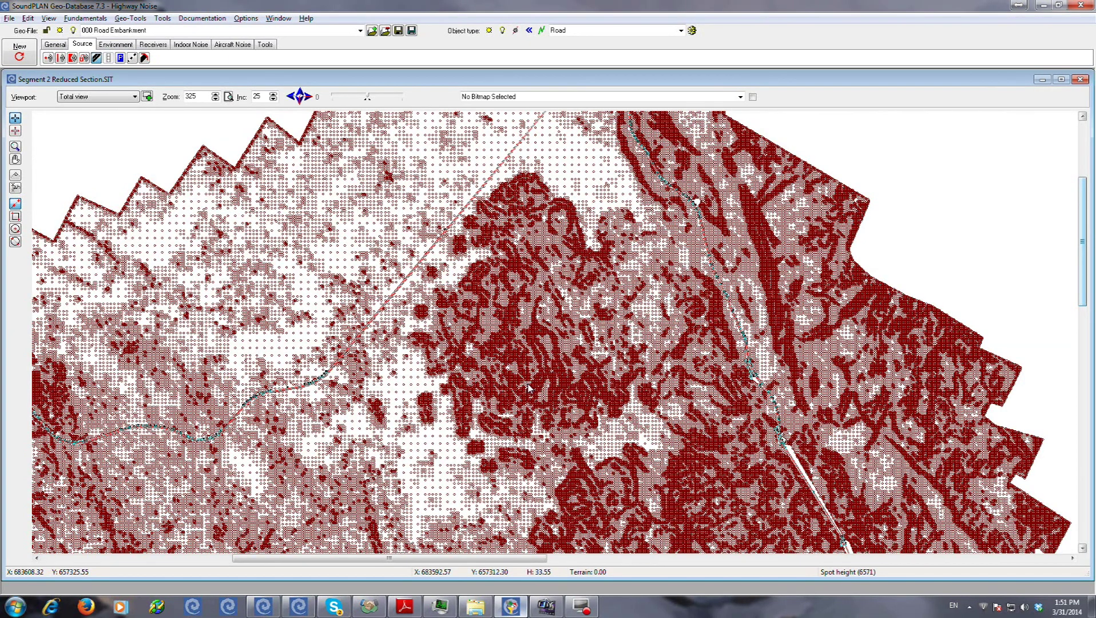
pyautogui.click(15, 146)
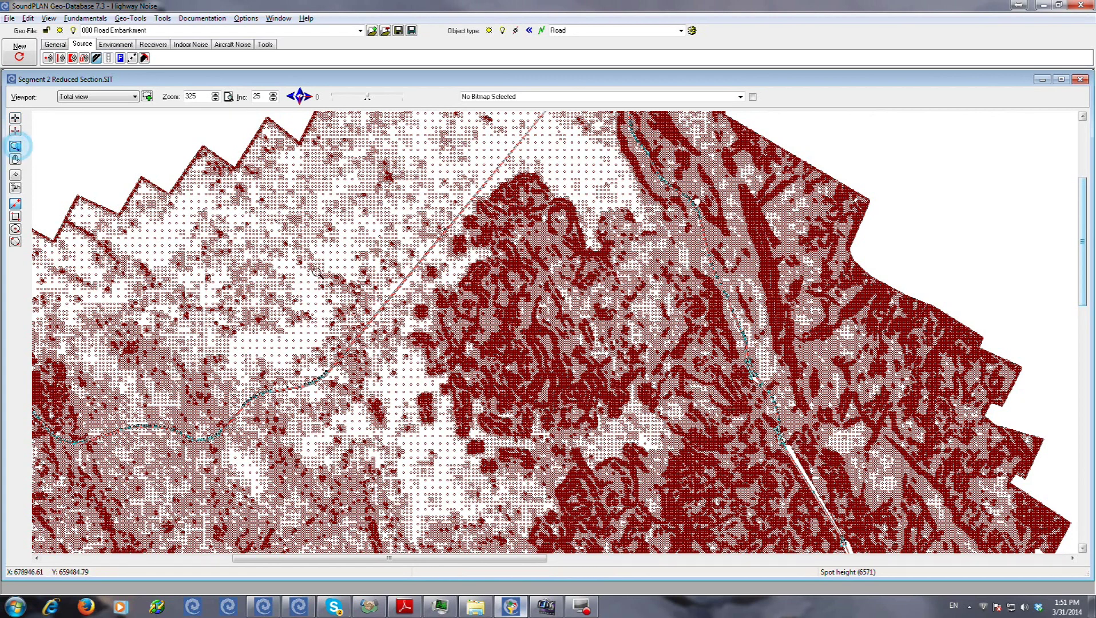
pyautogui.moveTo(746, 399); pyautogui.dragTo(837, 509)
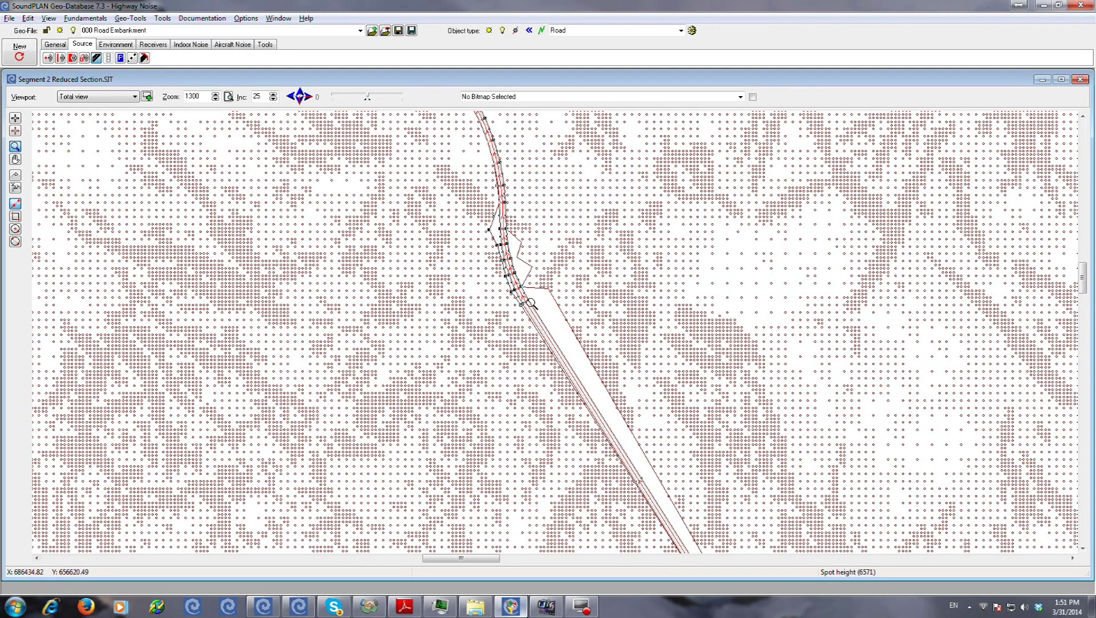
# Step: Build a temporary terrain model, Temp.DGM, from the site's points via Fundamentals > DGM
pyautogui.click(69, 19)
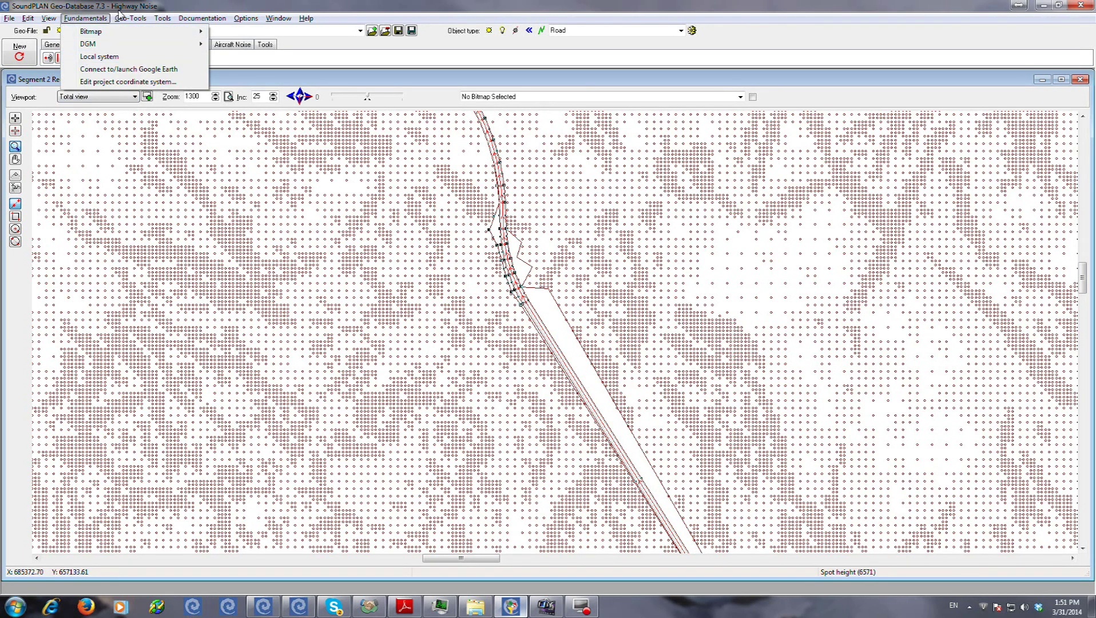
pyautogui.moveTo(85, 44)
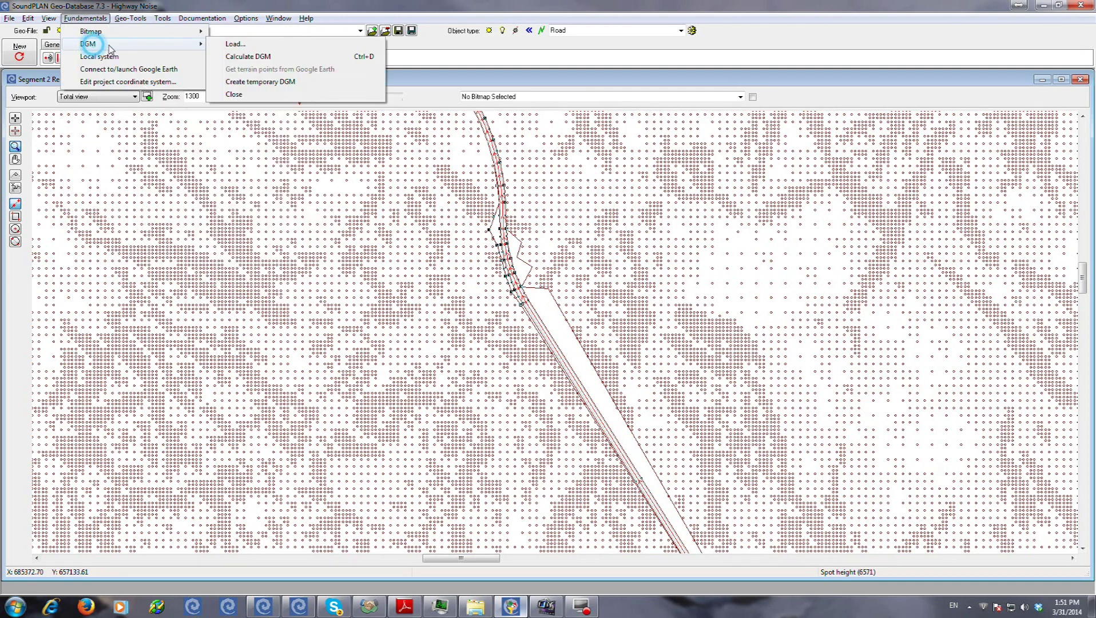
pyautogui.click(246, 84)
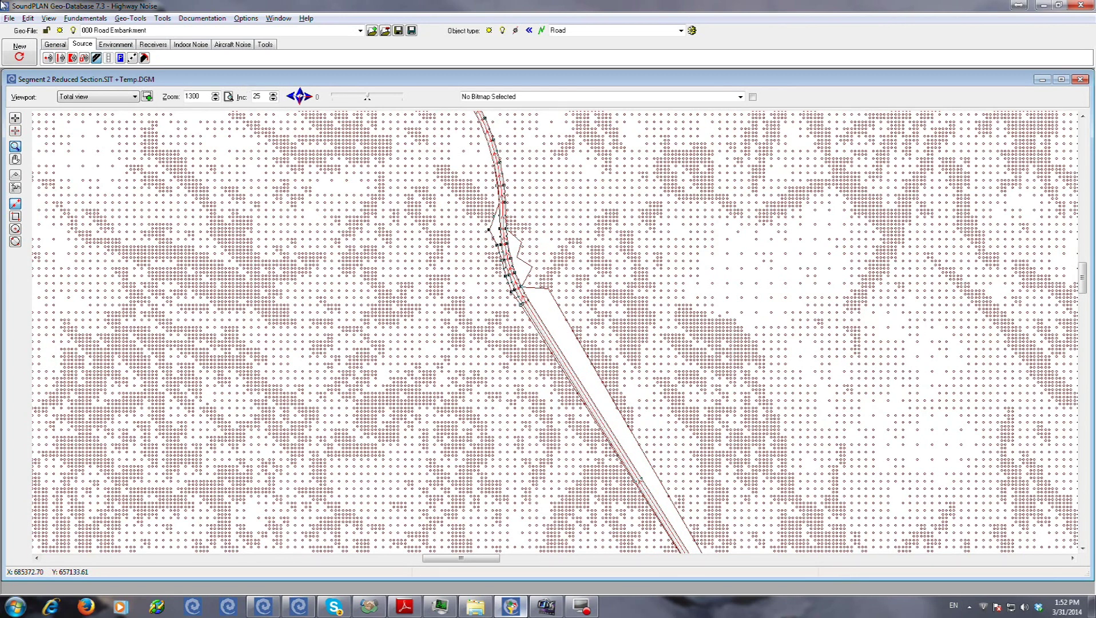
pyautogui.click(49, 18)
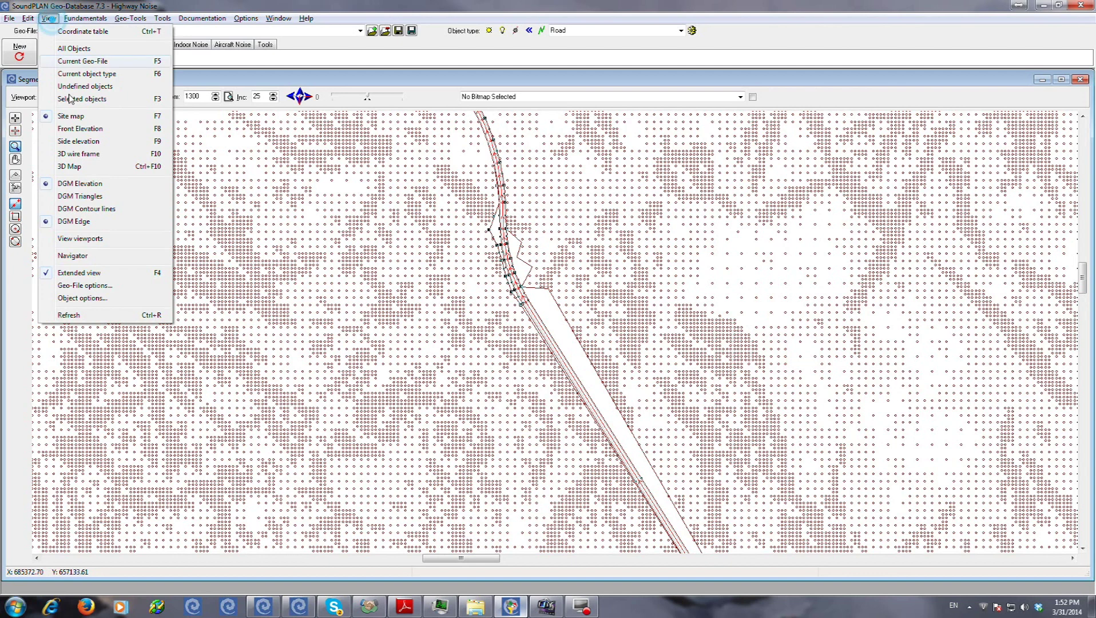
pyautogui.click(95, 166)
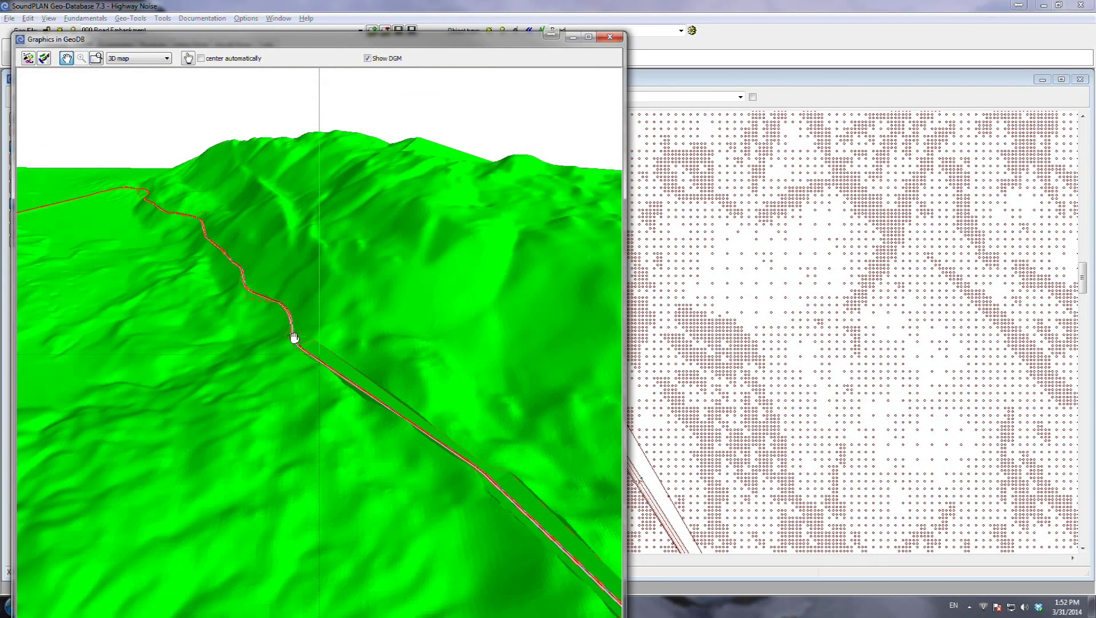
pyautogui.scroll(5, 294, 355)
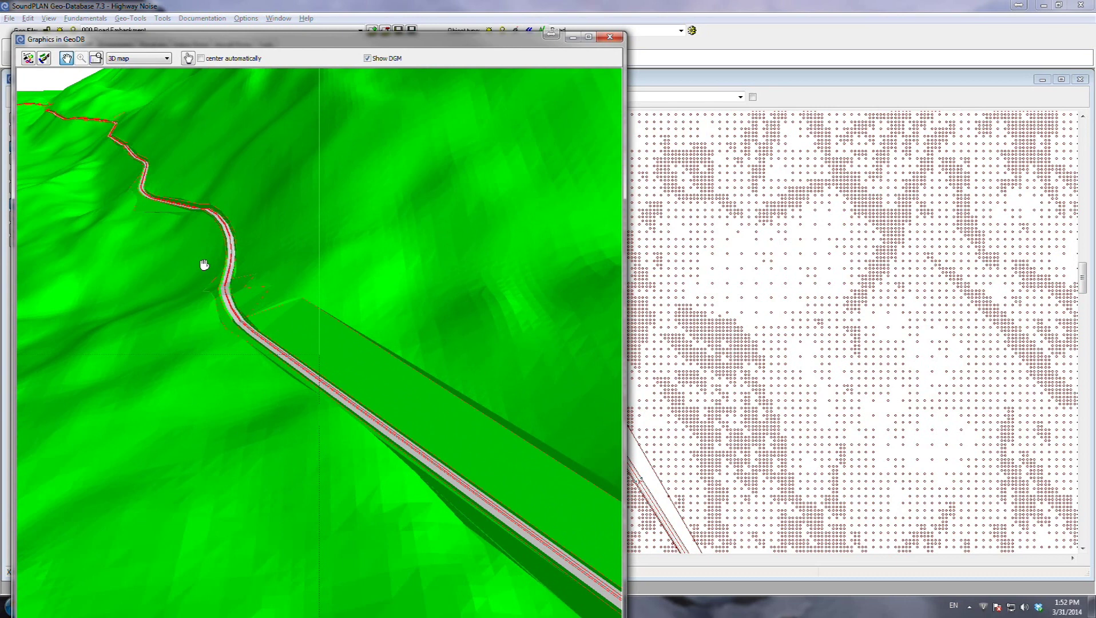
pyautogui.moveTo(207, 244); pyautogui.dragTo(265, 377)
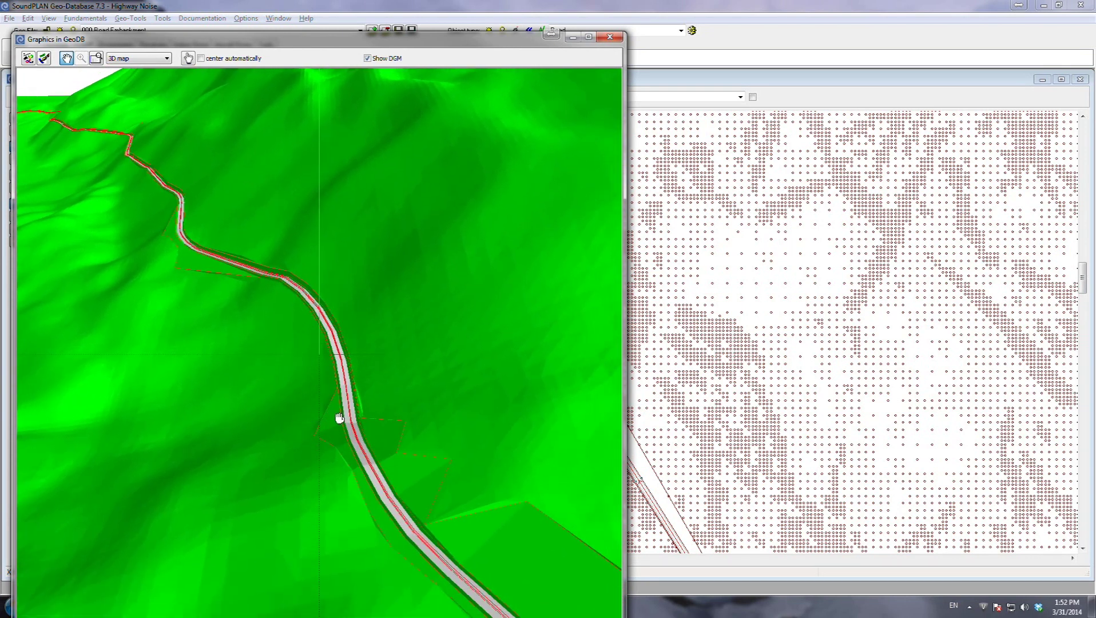
pyautogui.moveTo(181, 264); pyautogui.dragTo(249, 402)
pyautogui.moveTo(380, 475); pyautogui.dragTo(369, 438)
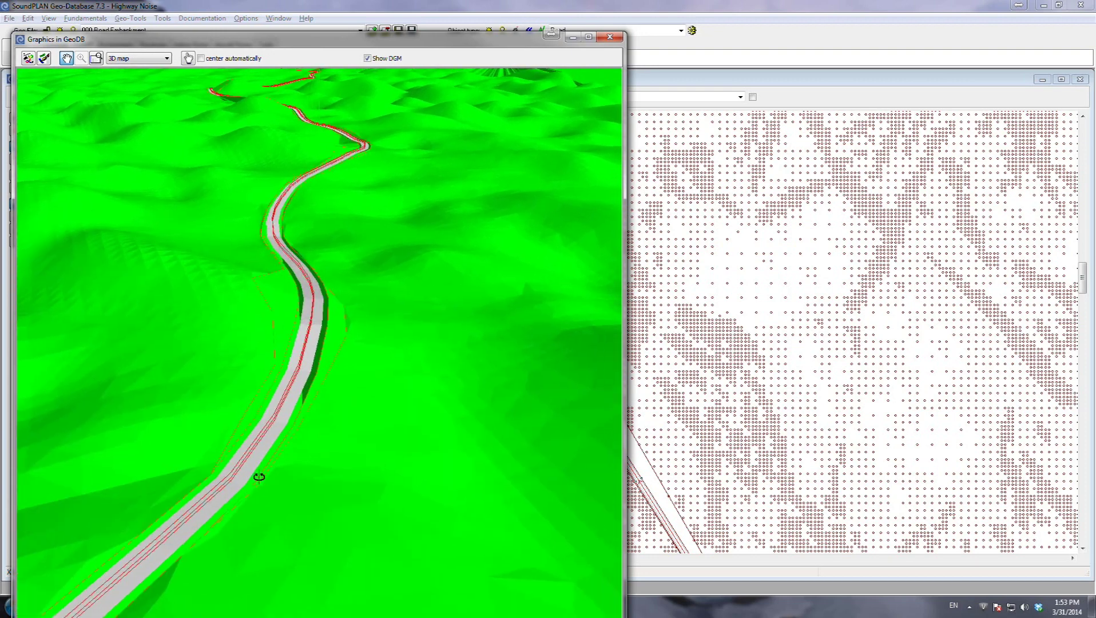
pyautogui.moveTo(291, 227); pyautogui.dragTo(231, 210)
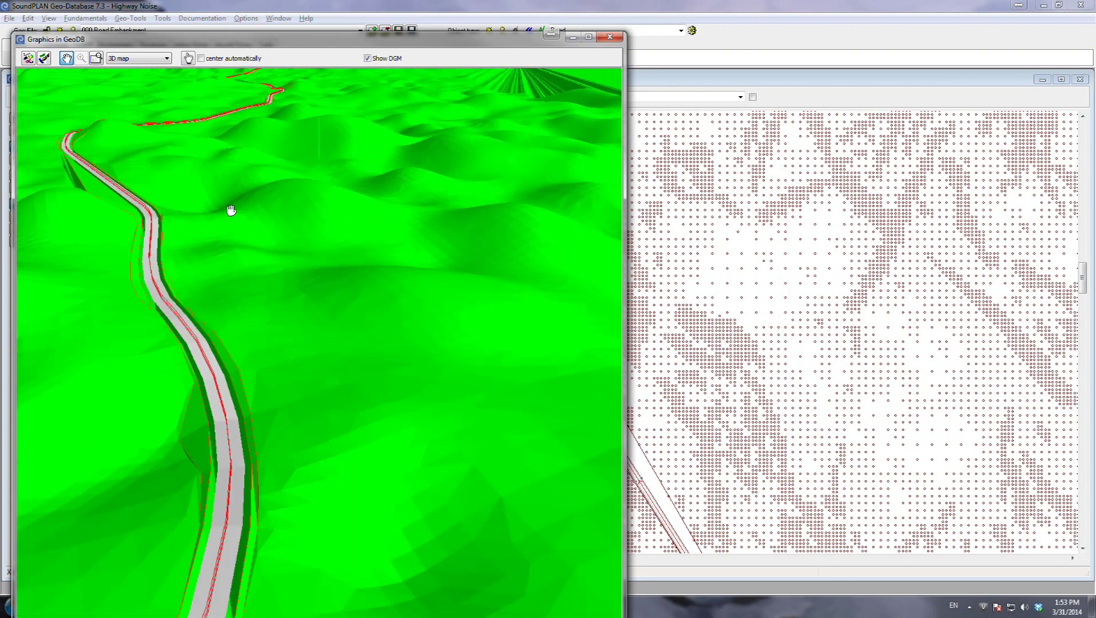
pyautogui.moveTo(127, 182); pyautogui.dragTo(238, 301)
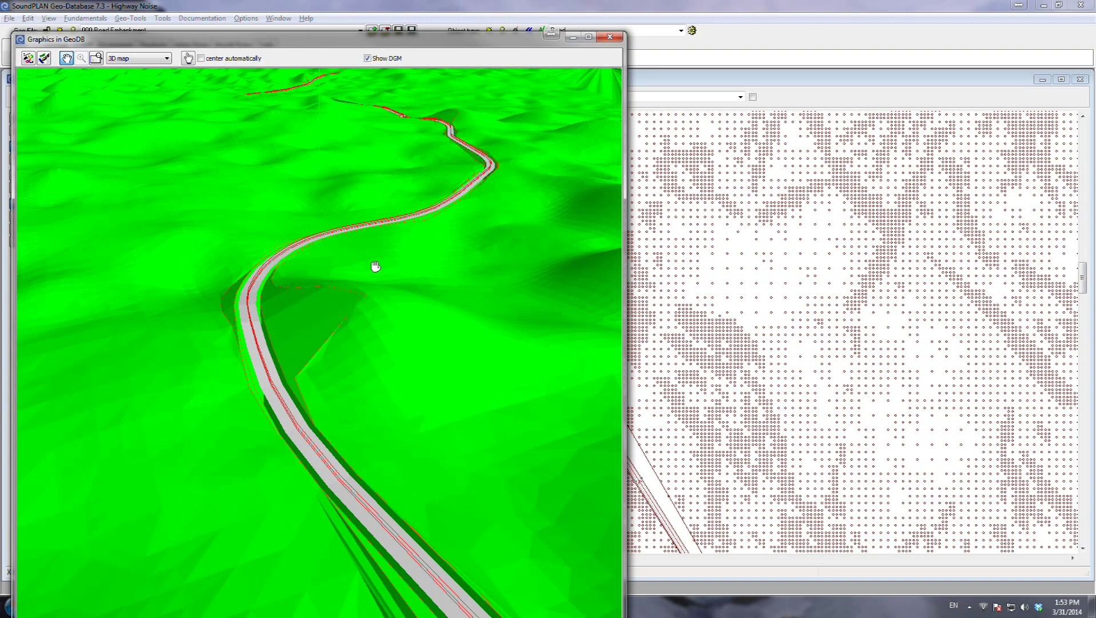
pyautogui.moveTo(430, 202); pyautogui.dragTo(380, 425)
pyautogui.moveTo(205, 213); pyautogui.dragTo(164, 242)
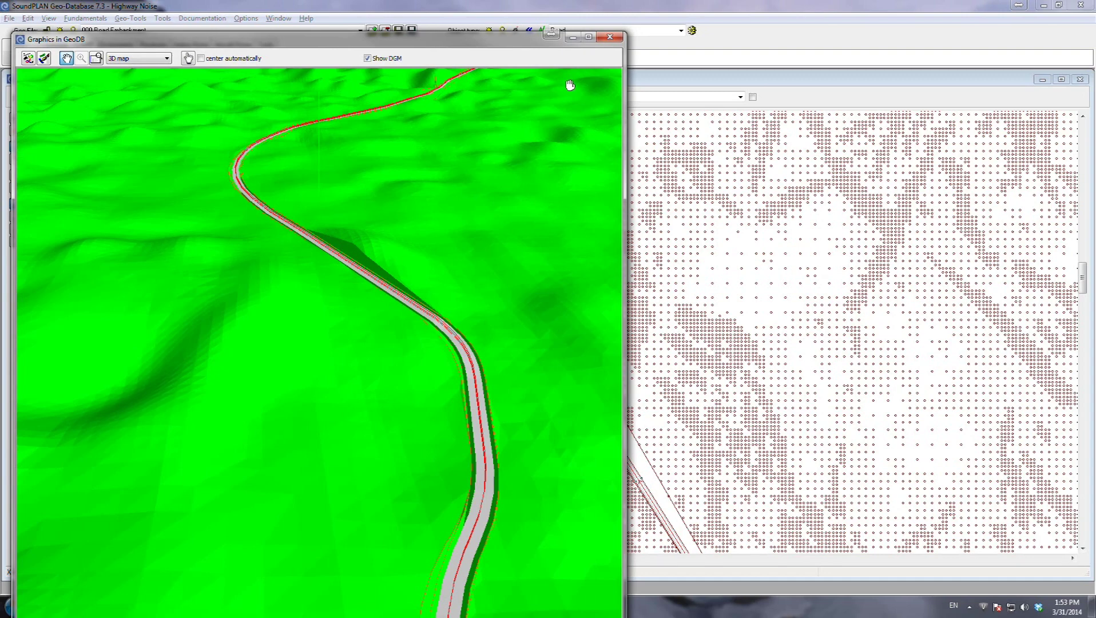
pyautogui.click(609, 37)
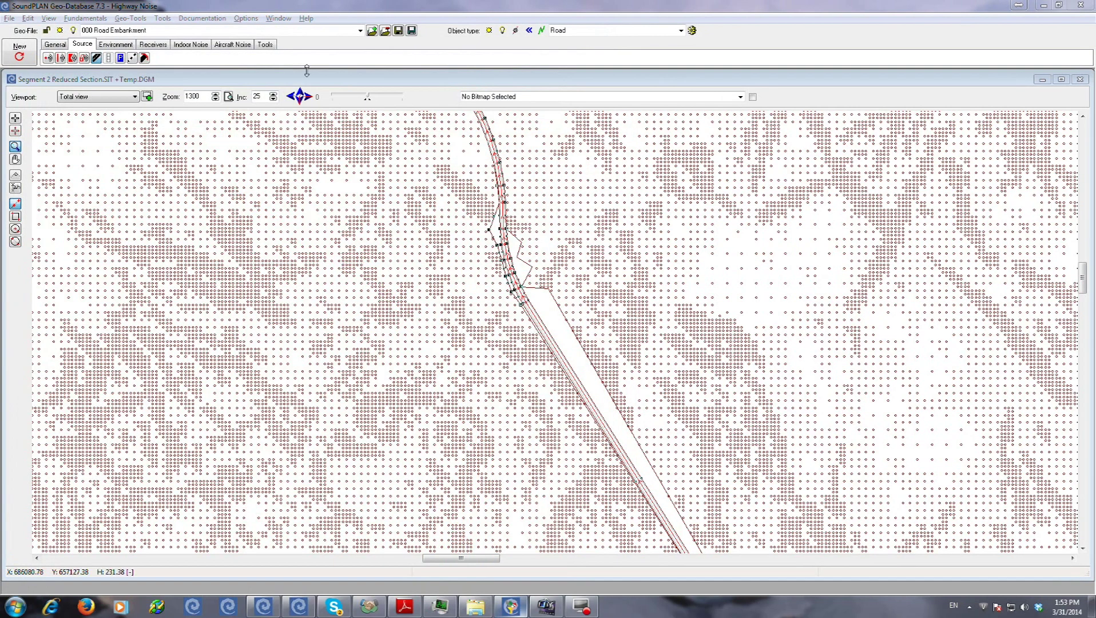
# Step: Show only the 000 Road Embankment geo-file and zoom around to inspect the road's embankment lines
pyautogui.click(50, 18)
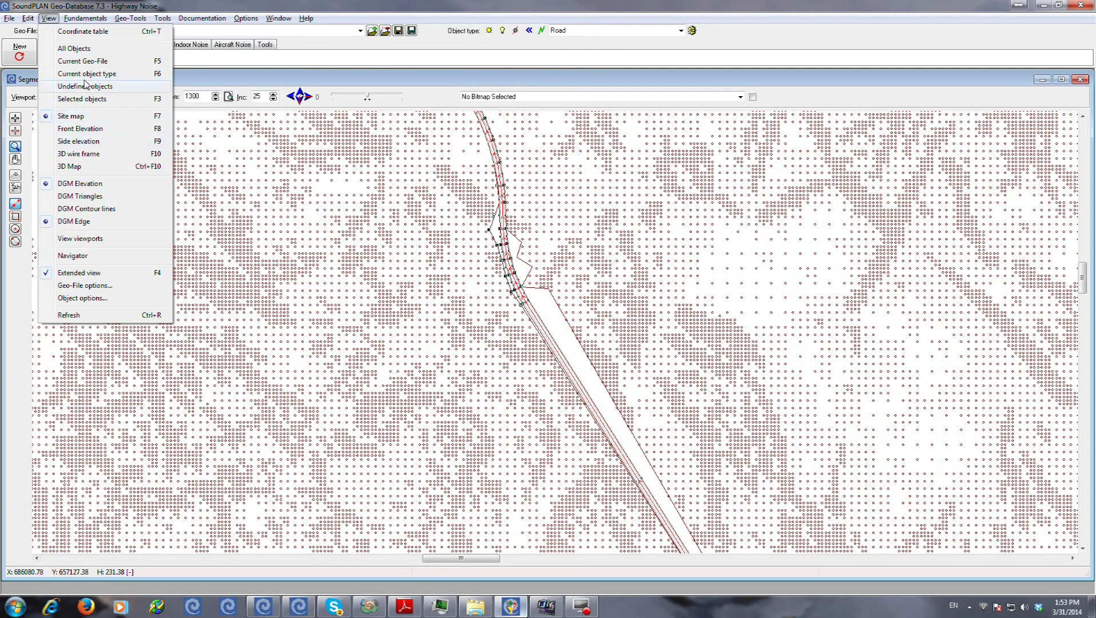
pyautogui.click(86, 49)
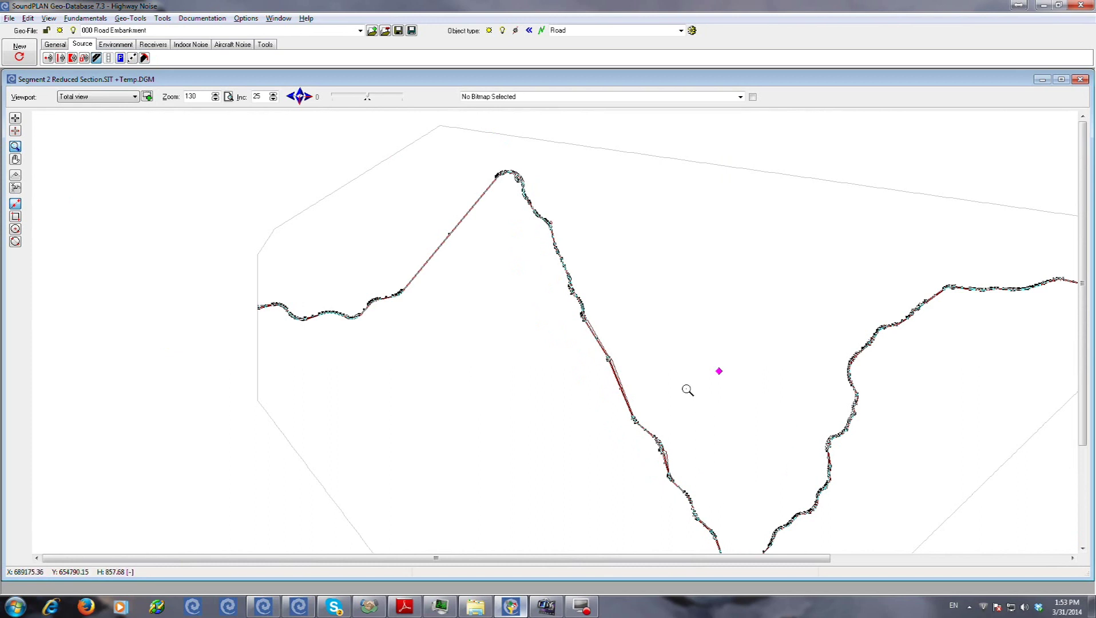
pyautogui.click(358, 313)
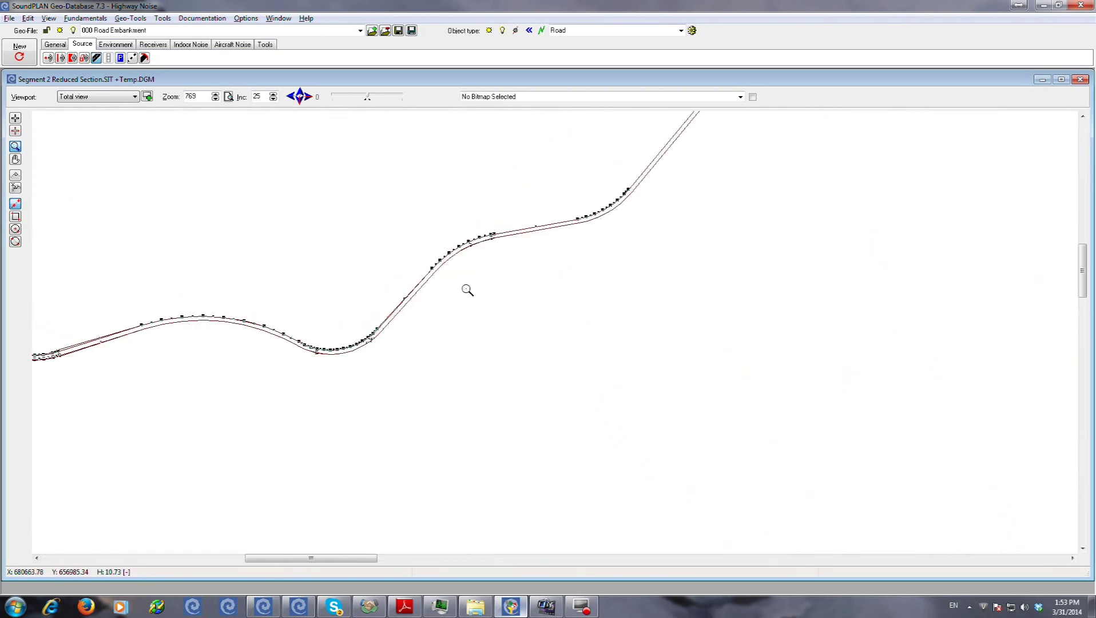
pyautogui.click(467, 290)
pyautogui.rightClick(517, 217)
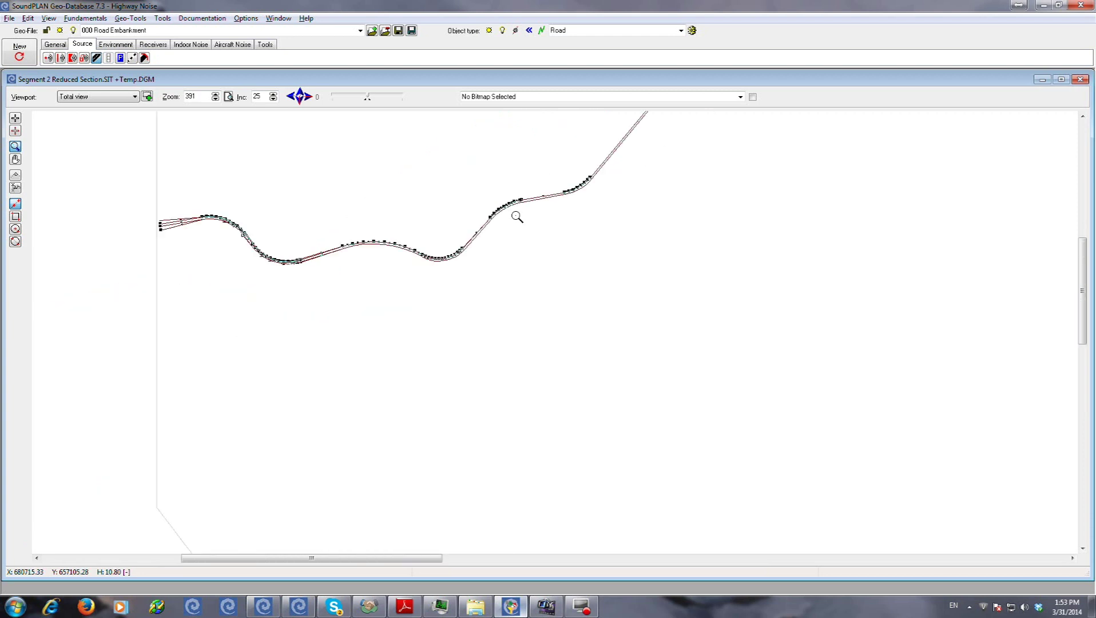
pyautogui.rightClick(642, 176)
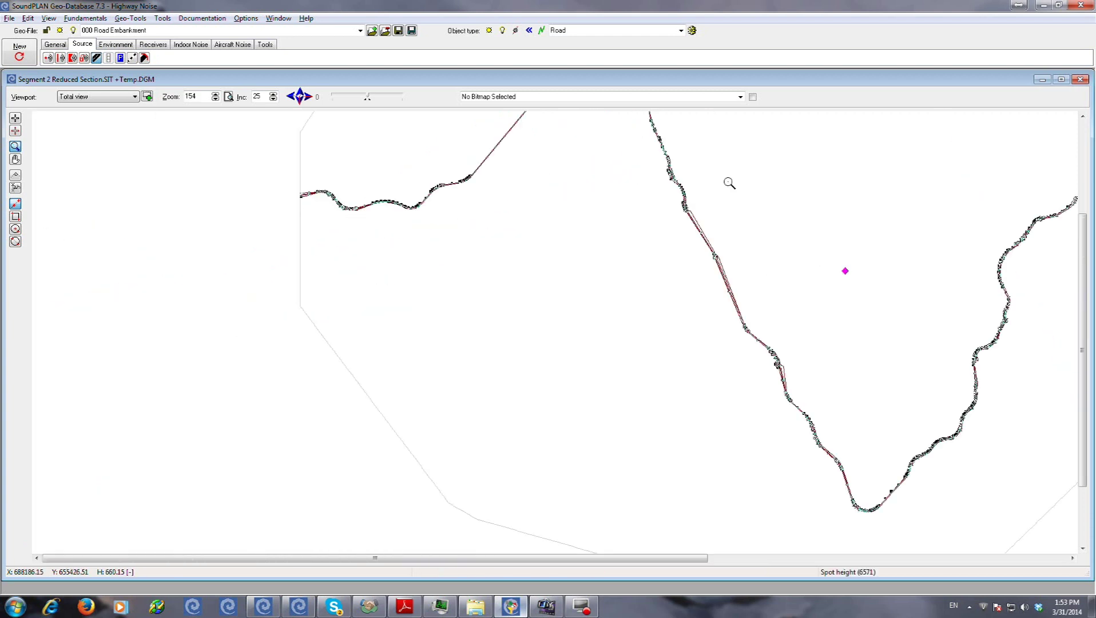
pyautogui.moveTo(648, 173); pyautogui.dragTo(738, 308)
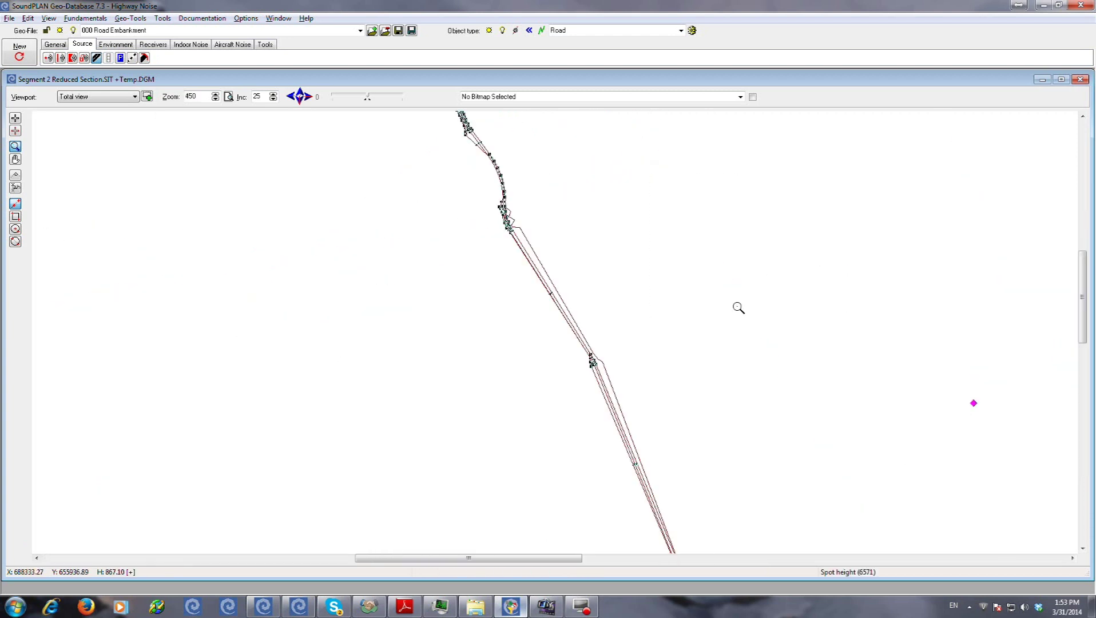
pyautogui.rightClick(658, 433)
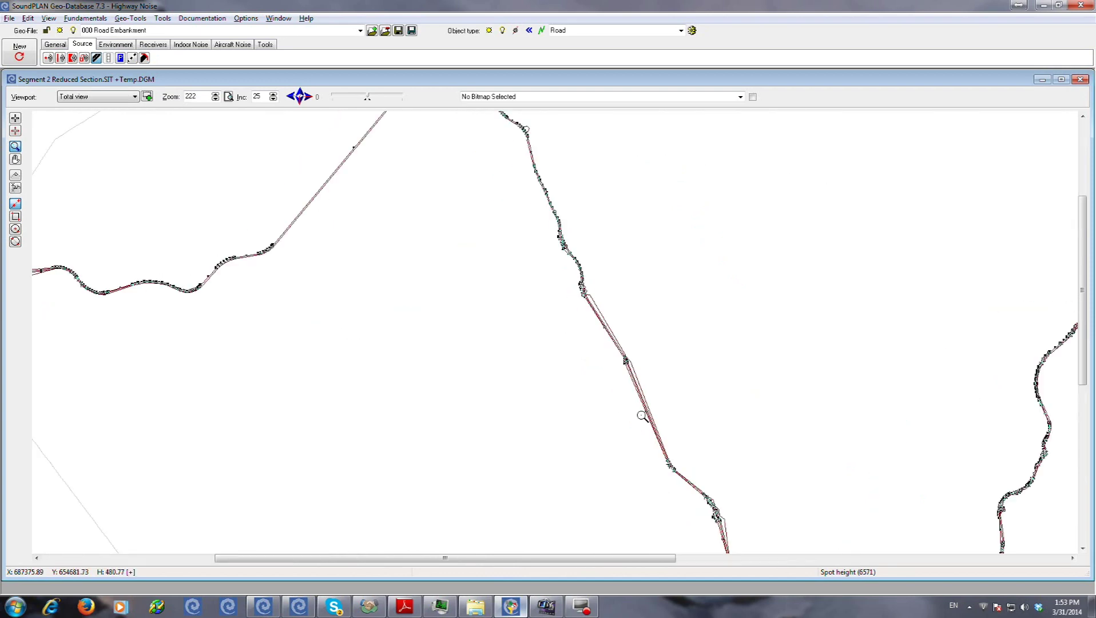
pyautogui.click(642, 416)
pyautogui.rightClick(772, 457)
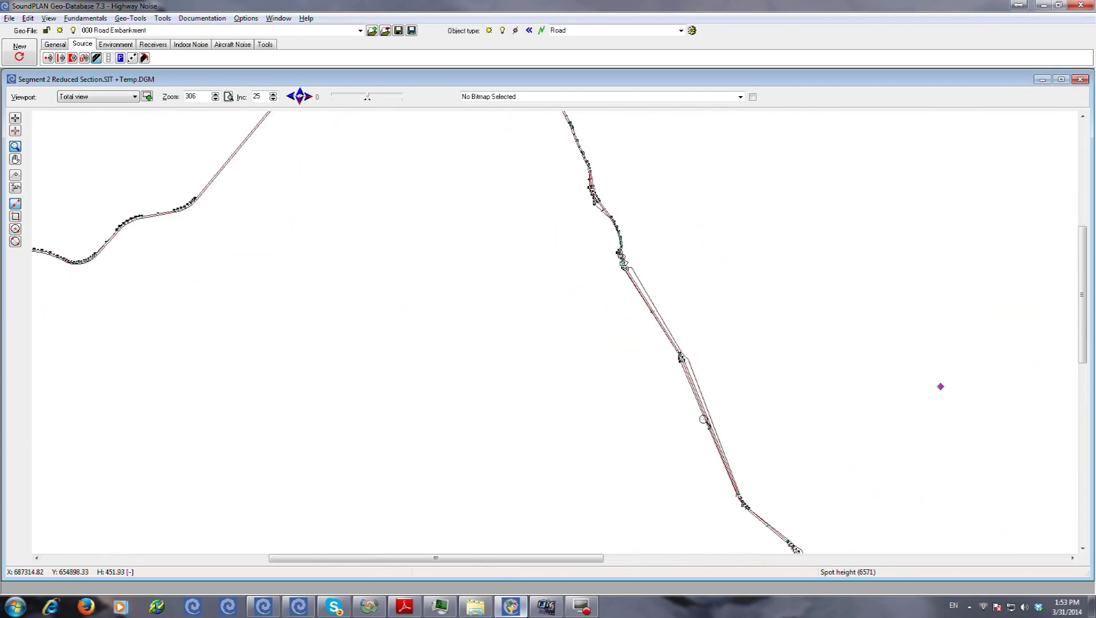